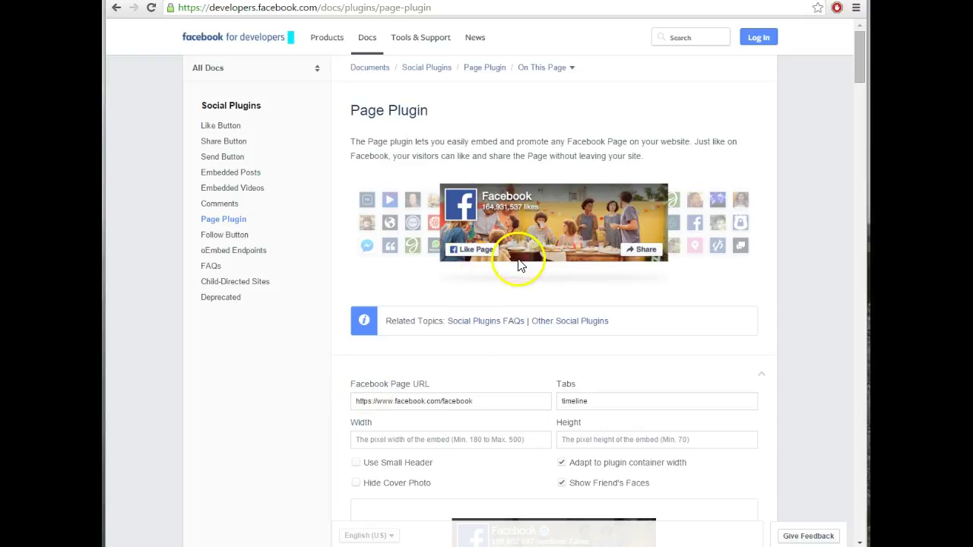
pyautogui.click(481, 253)
pyautogui.click(481, 258)
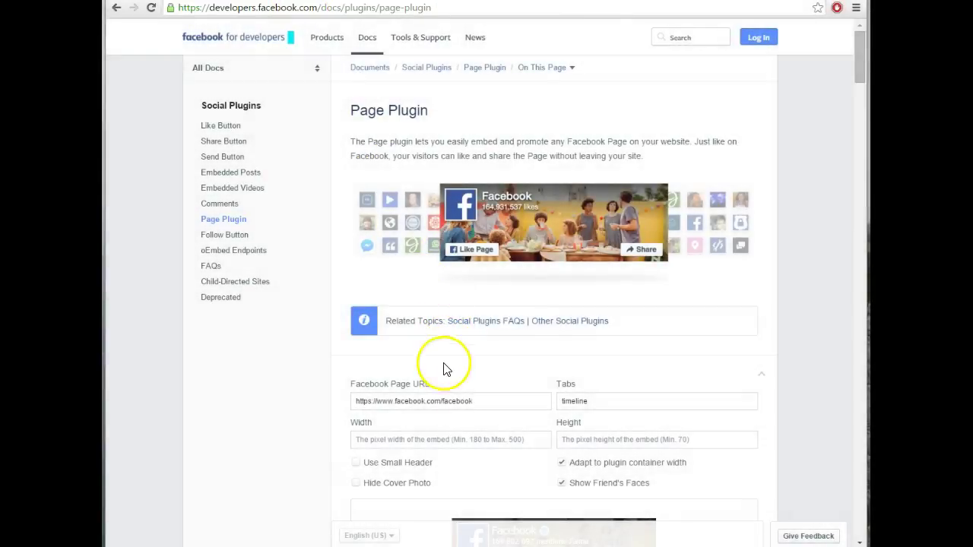
pyautogui.click(441, 402)
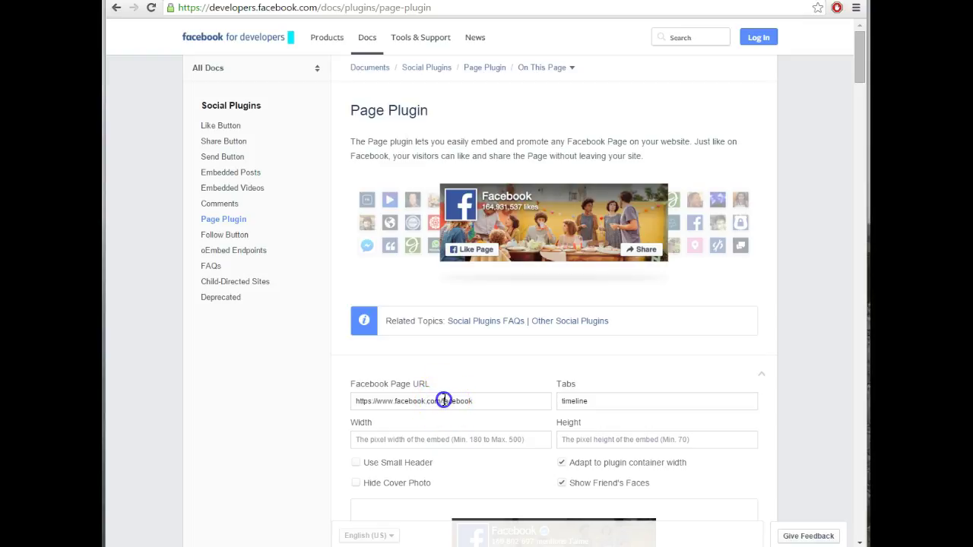
pyautogui.moveTo(444, 401); pyautogui.dragTo(495, 404)
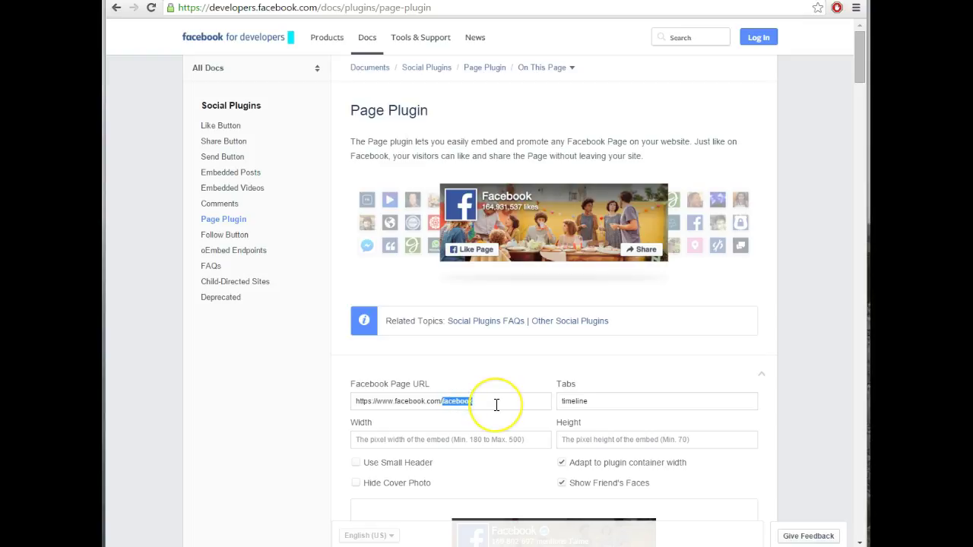
pyautogui.write('object')
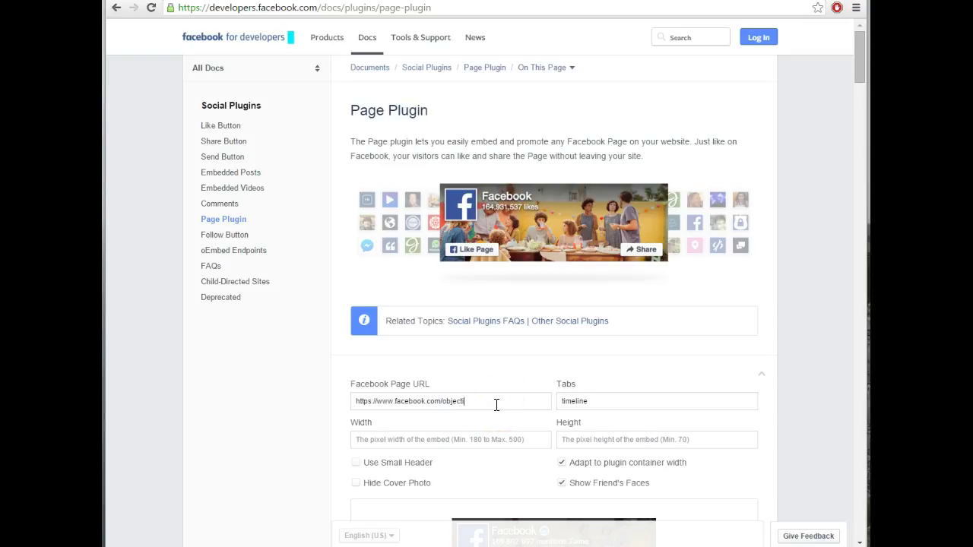
pyautogui.write('ifleader')
# - Set the page plugin's width to 230 and height to 240, and enable the small header
pyautogui.scroll(-1, 489, 441)
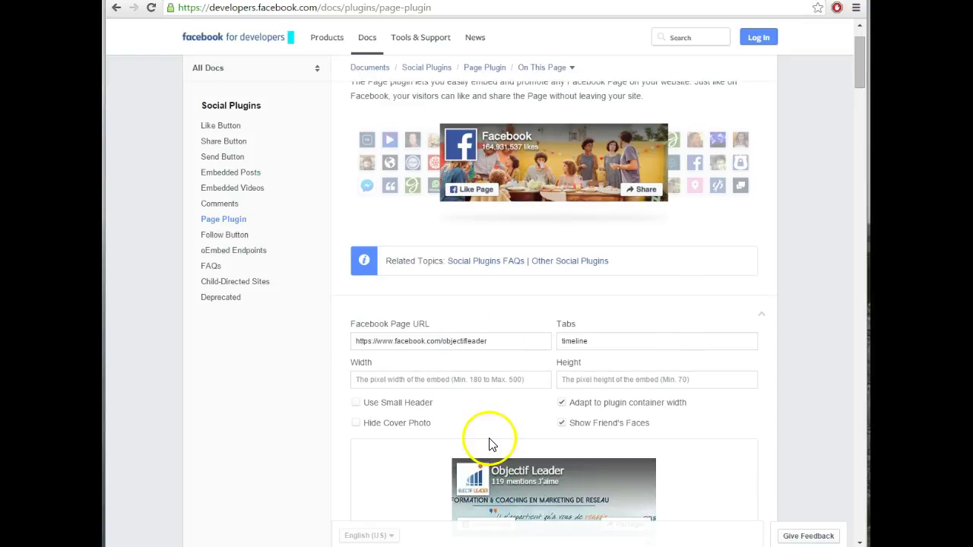
pyautogui.scroll(-1, 489, 446)
pyautogui.scroll(-1, 522, 449)
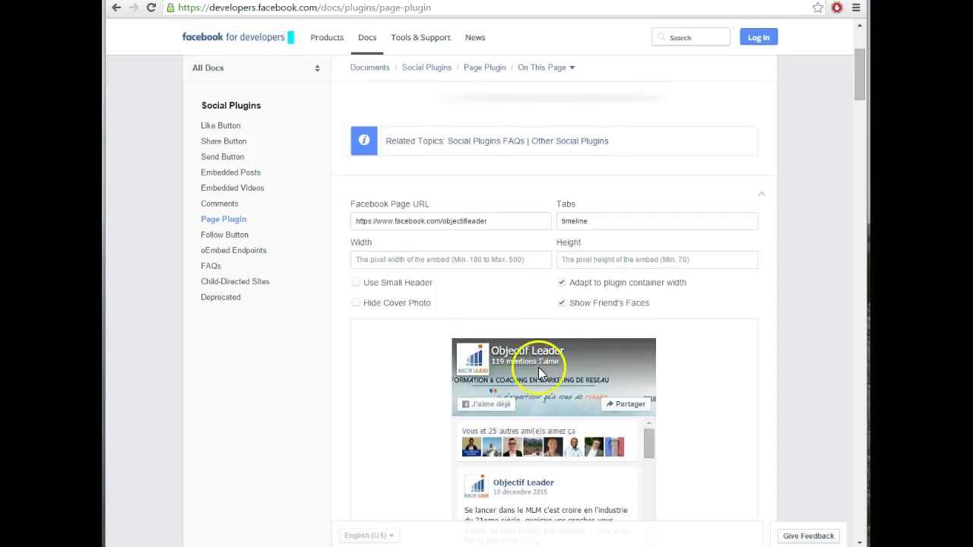
pyautogui.click(432, 258)
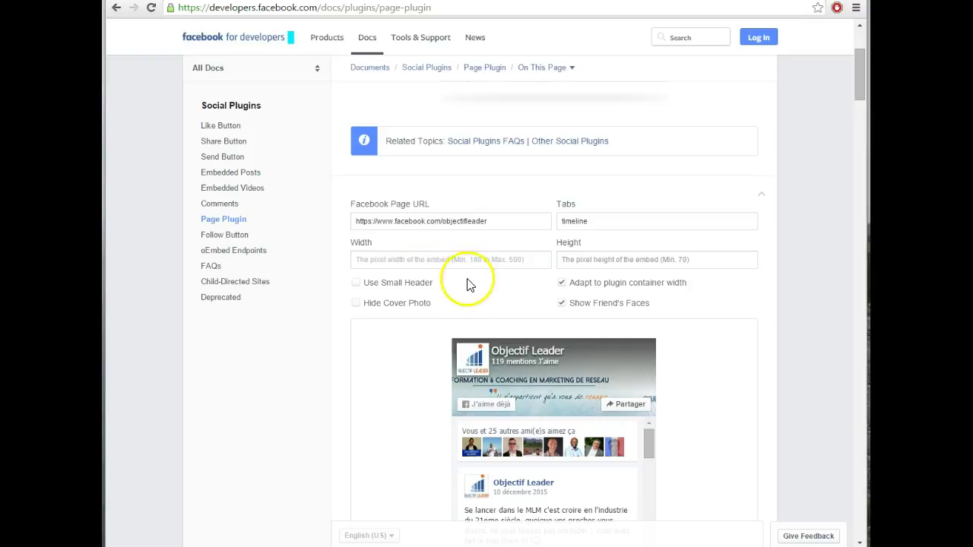
pyautogui.write('3')
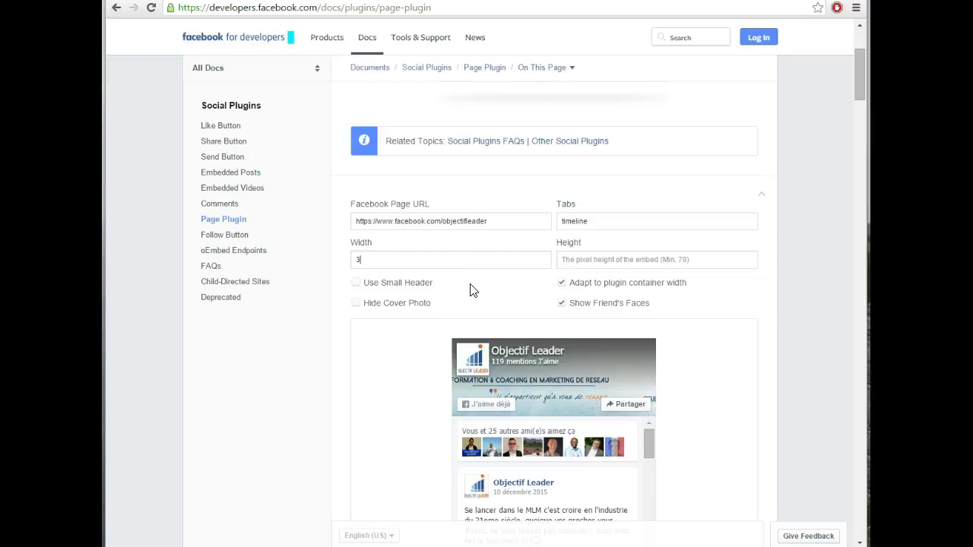
pyautogui.press('BackSpace')
pyautogui.write('230')
pyautogui.click(598, 261)
pyautogui.write('240')
pyautogui.click(356, 284)
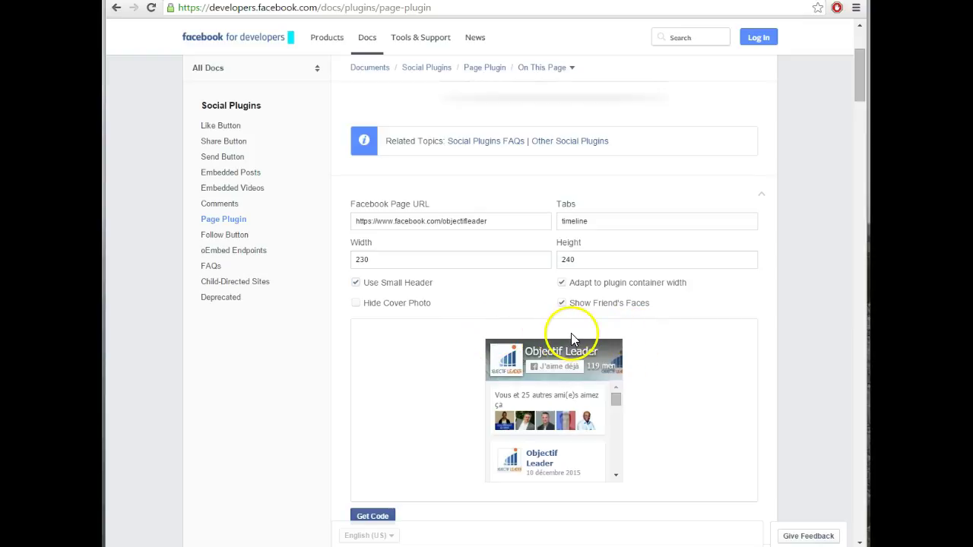
# - Try hiding the cover photo and the friends' faces in the plugin preview, restoring each option after testing it
pyautogui.click(354, 307)
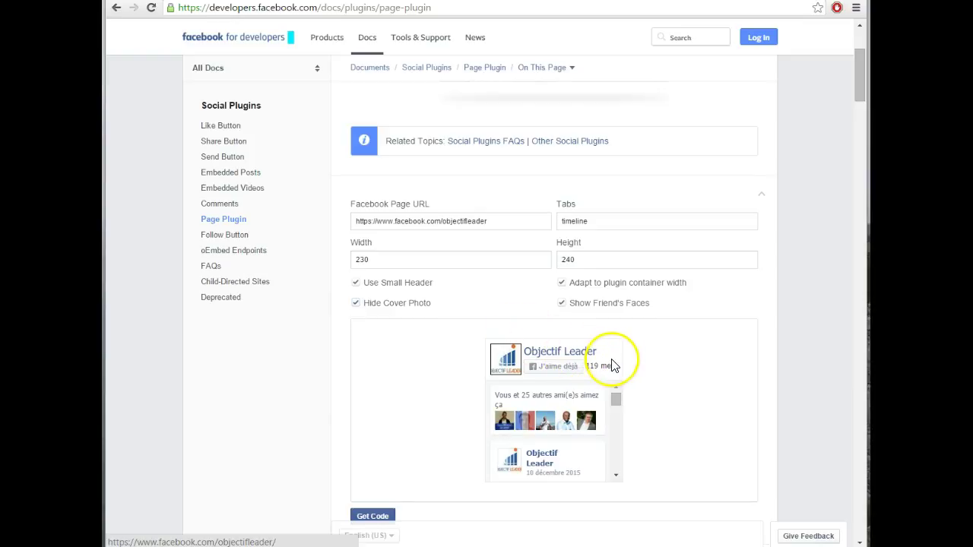
pyautogui.click(358, 303)
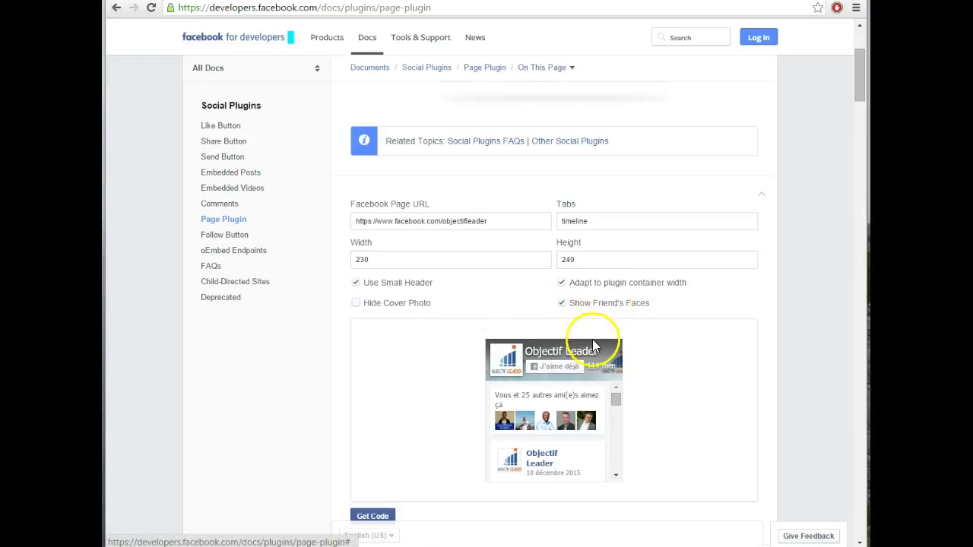
pyautogui.click(563, 305)
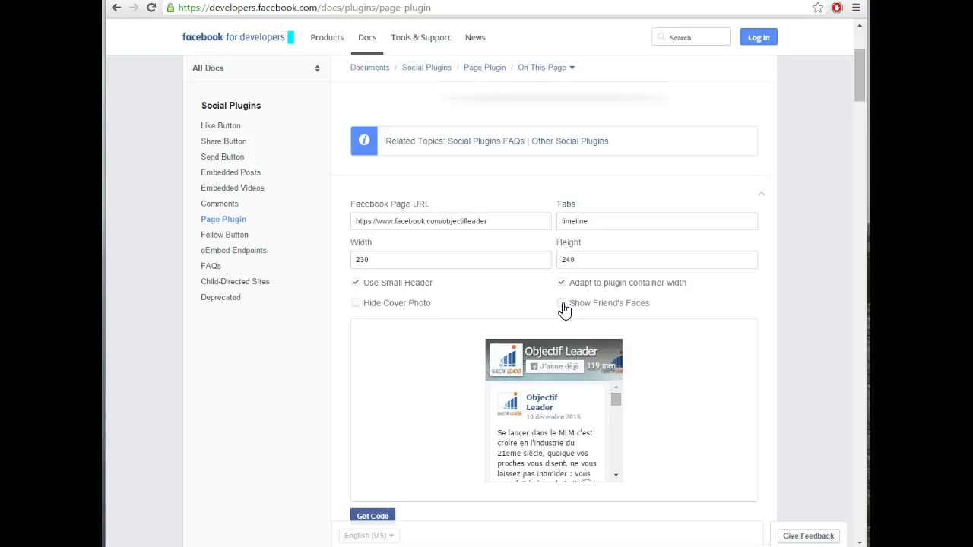
pyautogui.click(563, 305)
pyautogui.click(418, 262)
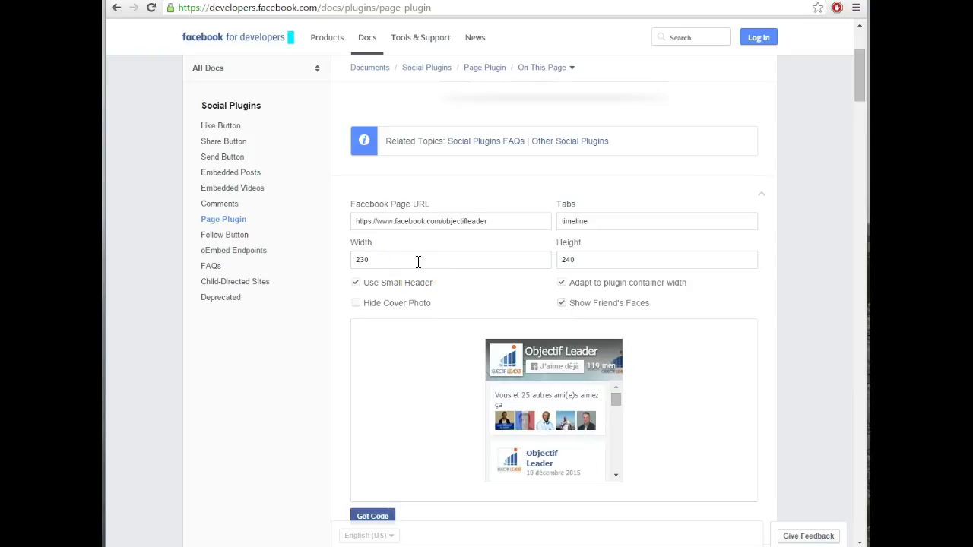
pyautogui.click(371, 261)
pyautogui.doubleClick(369, 260)
# - Generate the plugin code and copy the whole second snippet, which places the plugin on the page
pyautogui.scroll(-3, 437, 291)
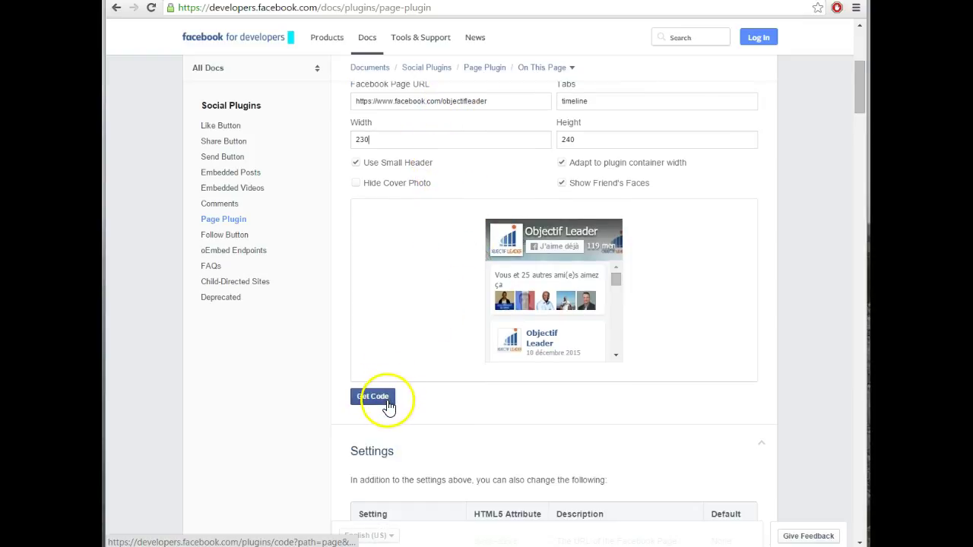
pyautogui.click(383, 399)
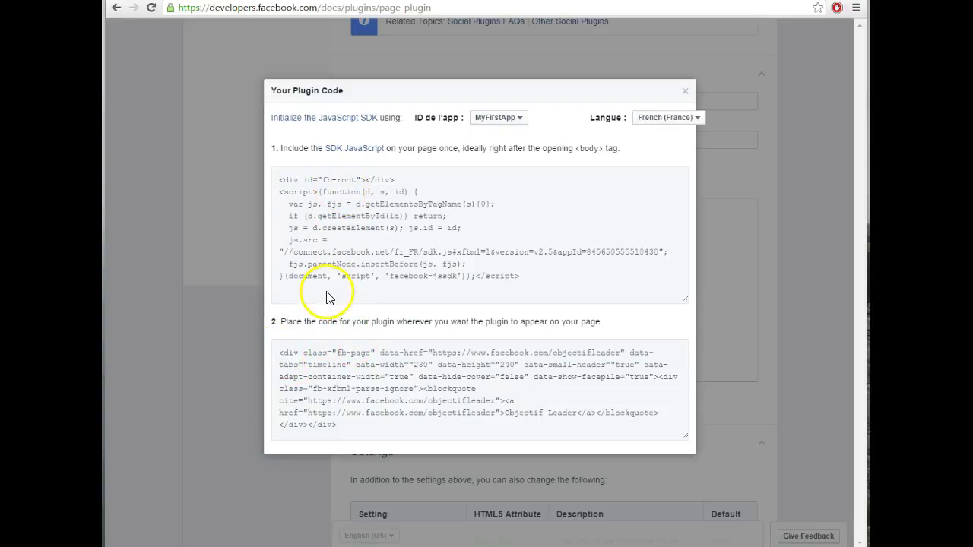
pyautogui.click(279, 353)
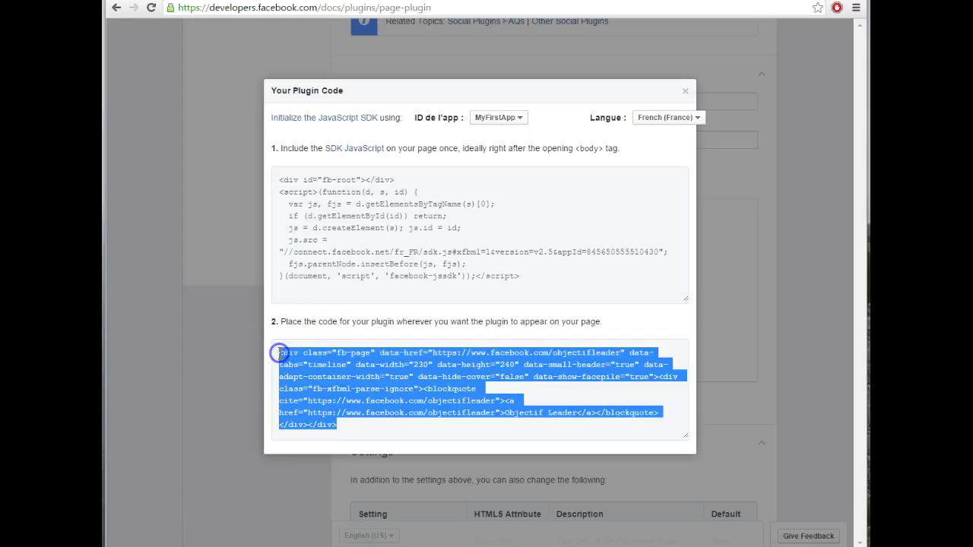
pyautogui.rightClick(378, 374)
pyautogui.click(388, 383)
# - Switch to the WordPress dashboard of objectifleader.com and open its Widgets management page
pyautogui.click(492, 2)
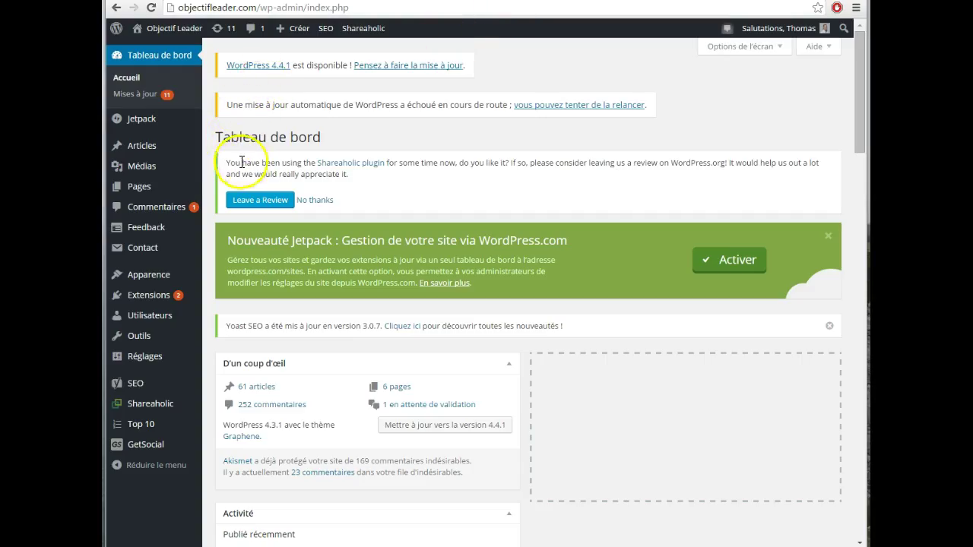
pyautogui.click(161, 280)
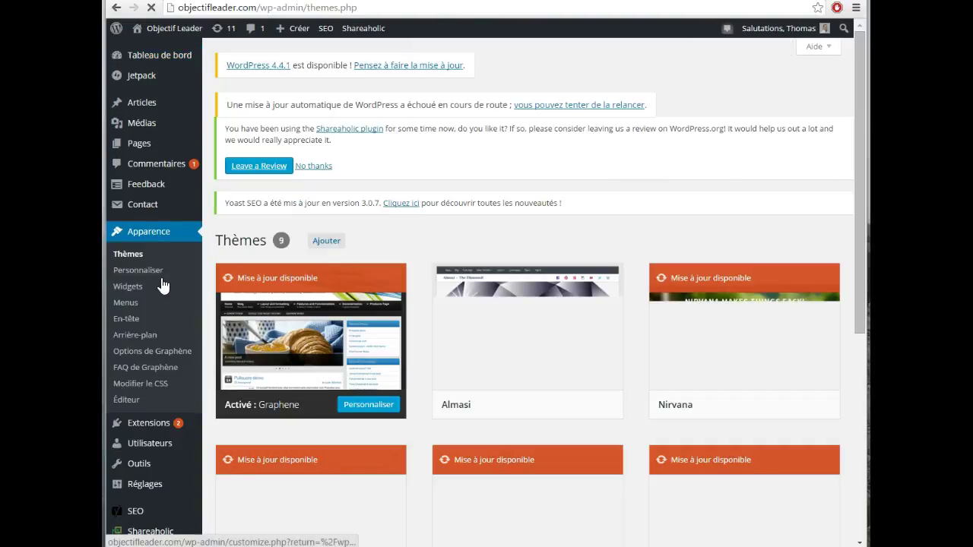
pyautogui.click(157, 257)
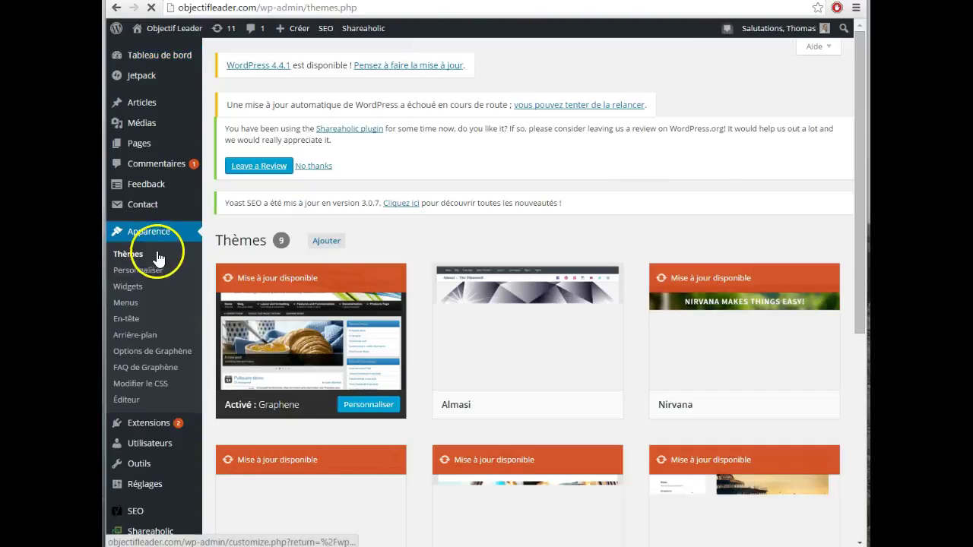
pyautogui.click(134, 291)
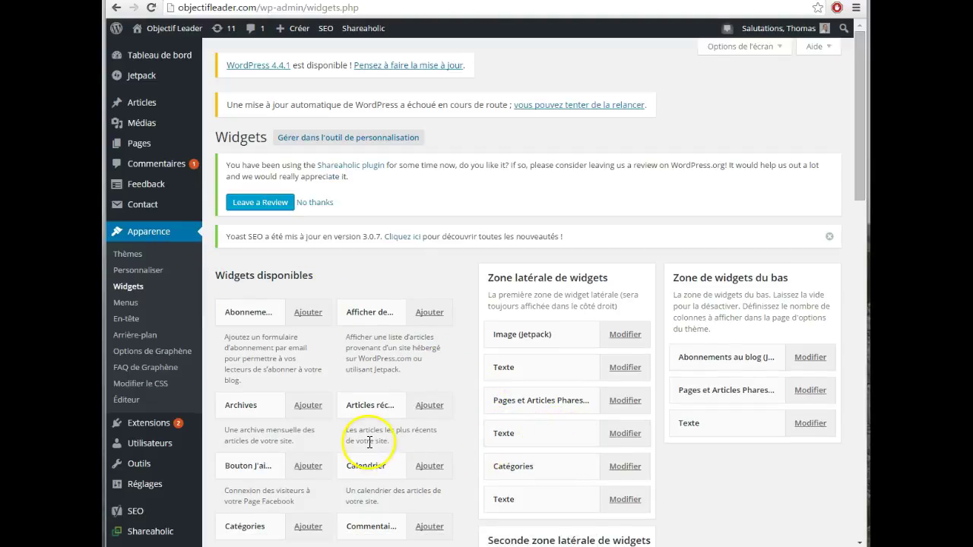
# - Add a new Texte widget from the list of available widgets
pyautogui.scroll(-3, 369, 443)
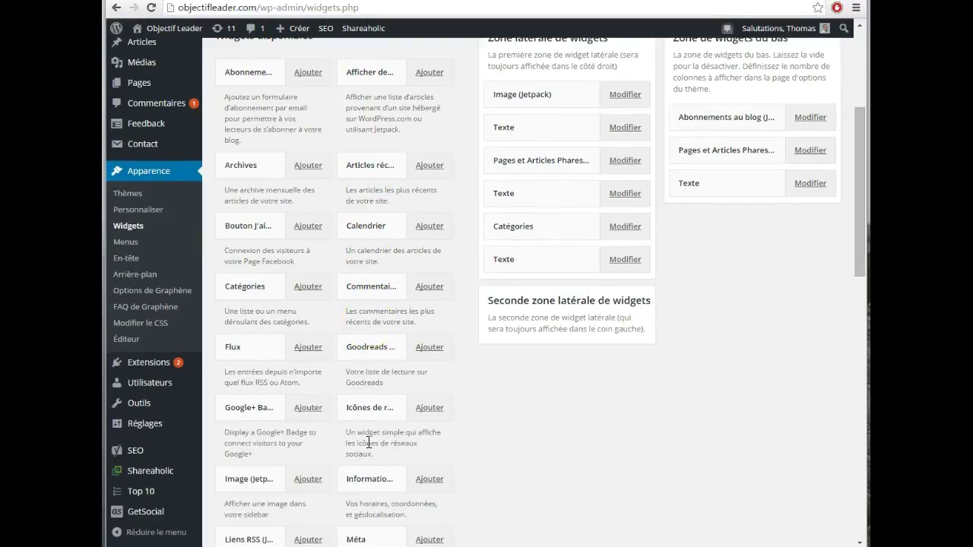
pyautogui.scroll(-2, 379, 431)
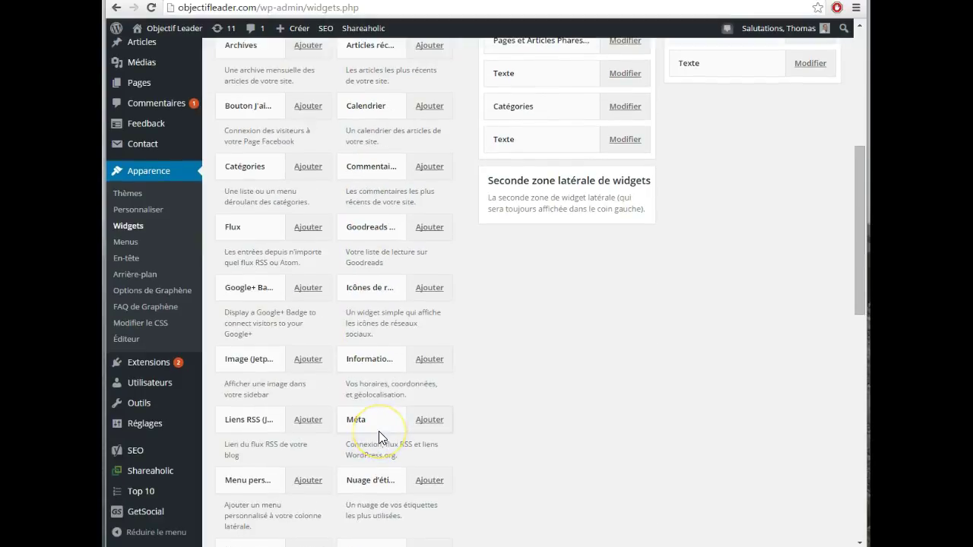
pyautogui.scroll(-5, 379, 431)
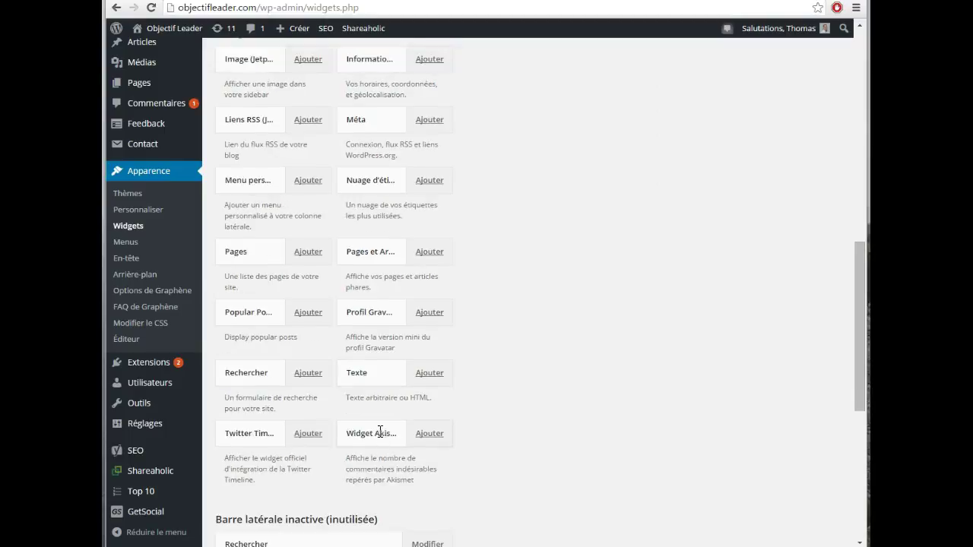
pyautogui.scroll(-1, 380, 433)
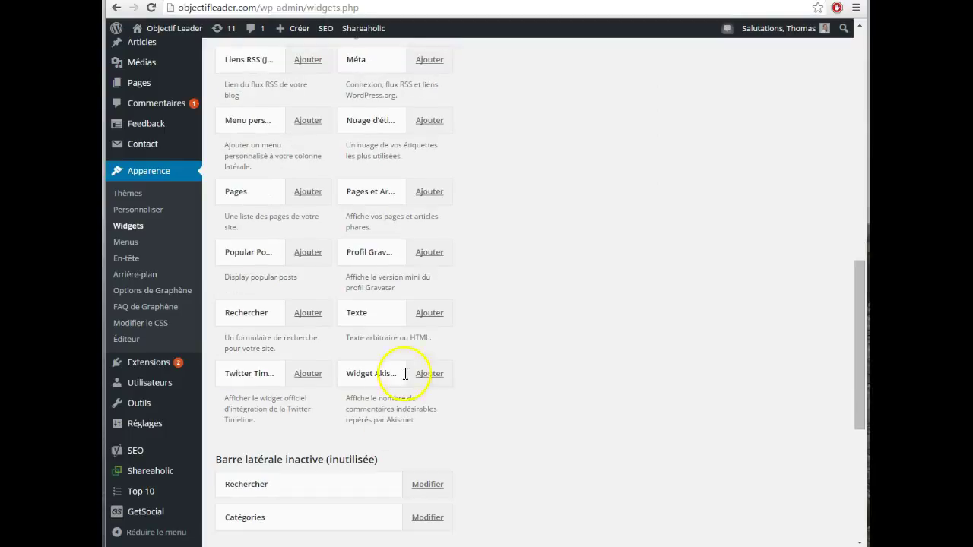
pyautogui.click(439, 316)
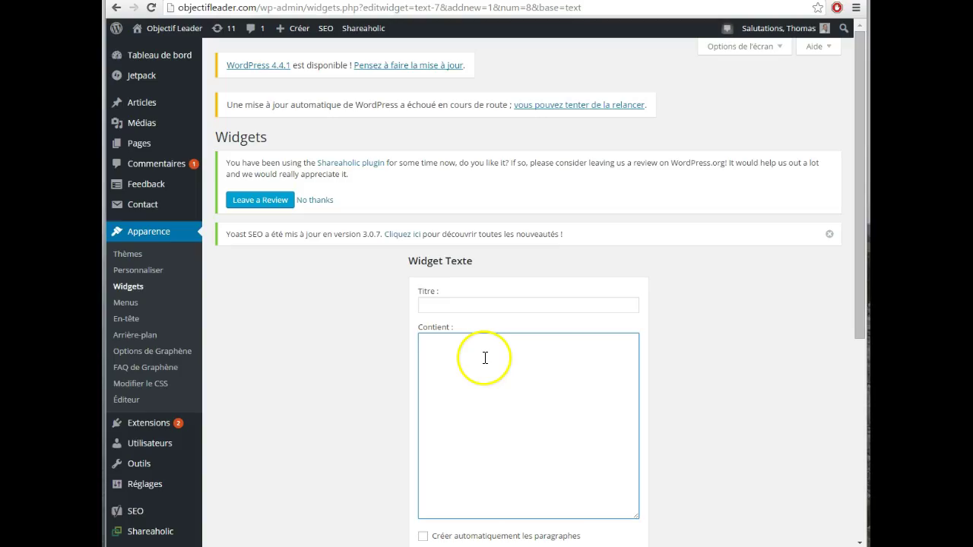
# - Paste the copied Facebook page plugin code into the text widget's content, leaving the title empty
pyautogui.rightClick(485, 358)
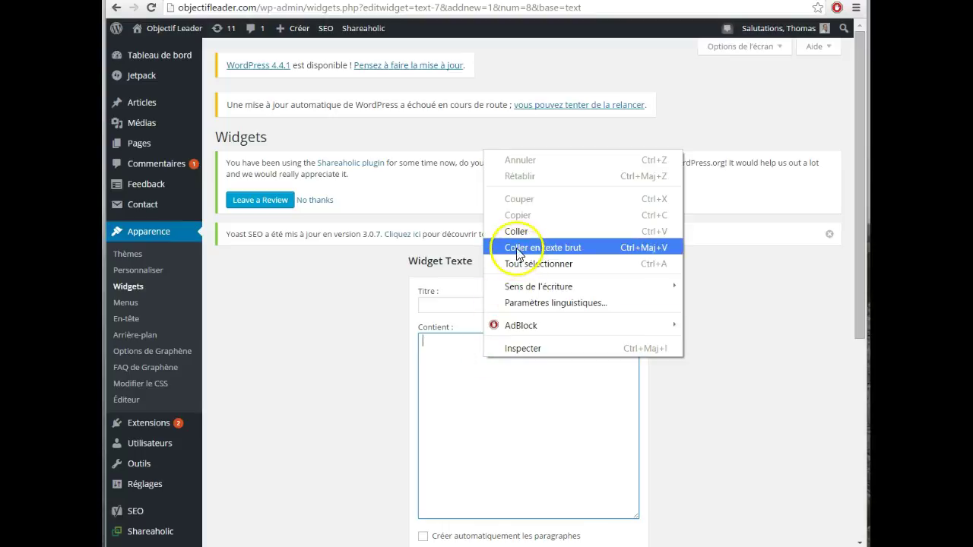
pyautogui.click(521, 231)
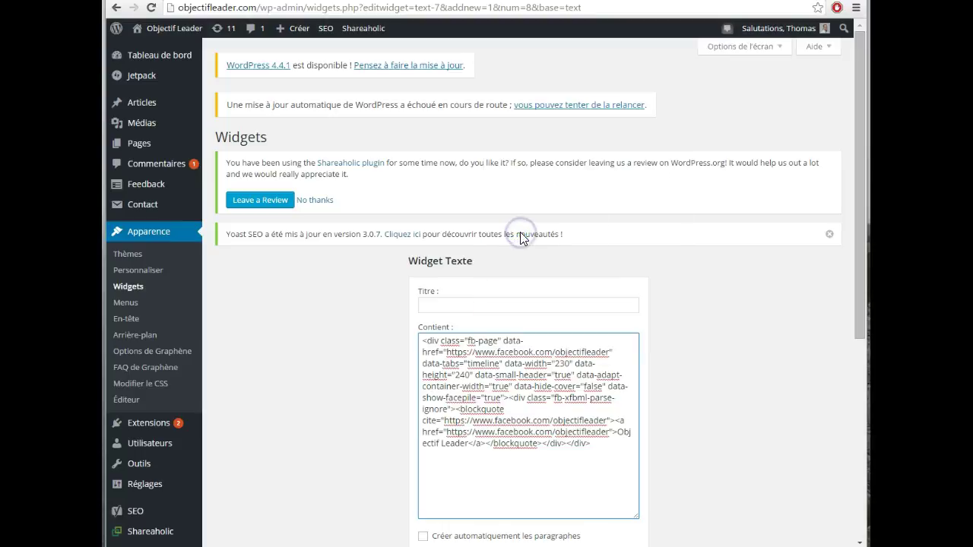
pyautogui.click(473, 307)
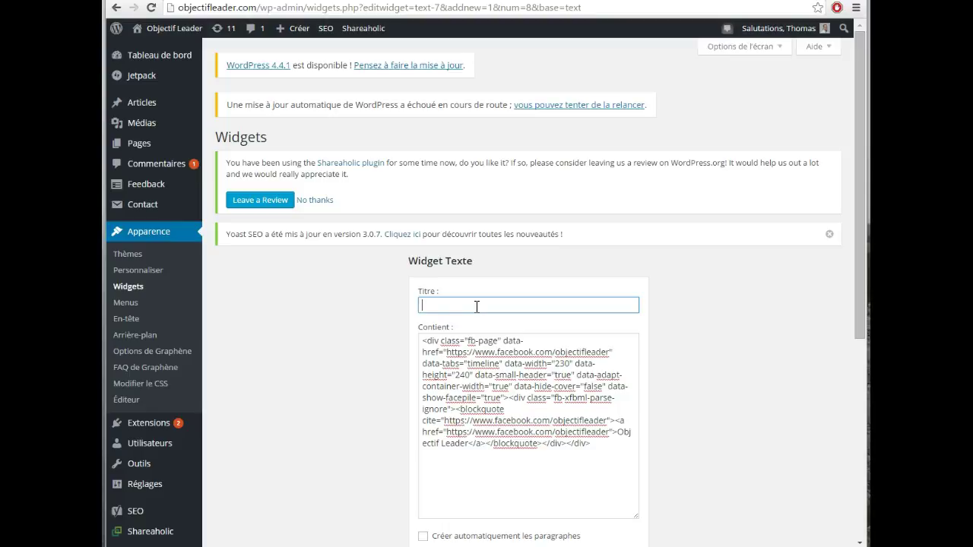
# - Assign the text widget to position 4 of the Zone latérale de widgets sidebar
pyautogui.scroll(-2, 477, 307)
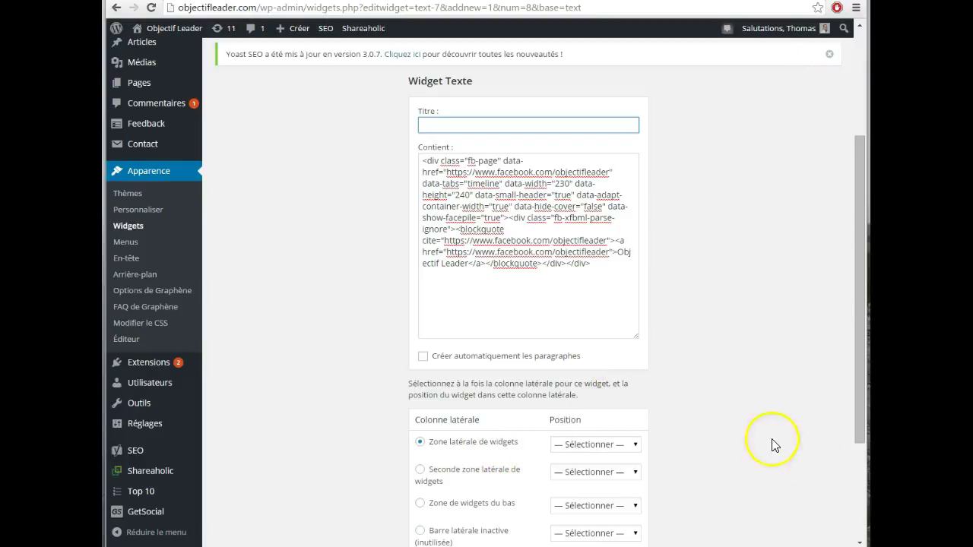
pyautogui.click(631, 445)
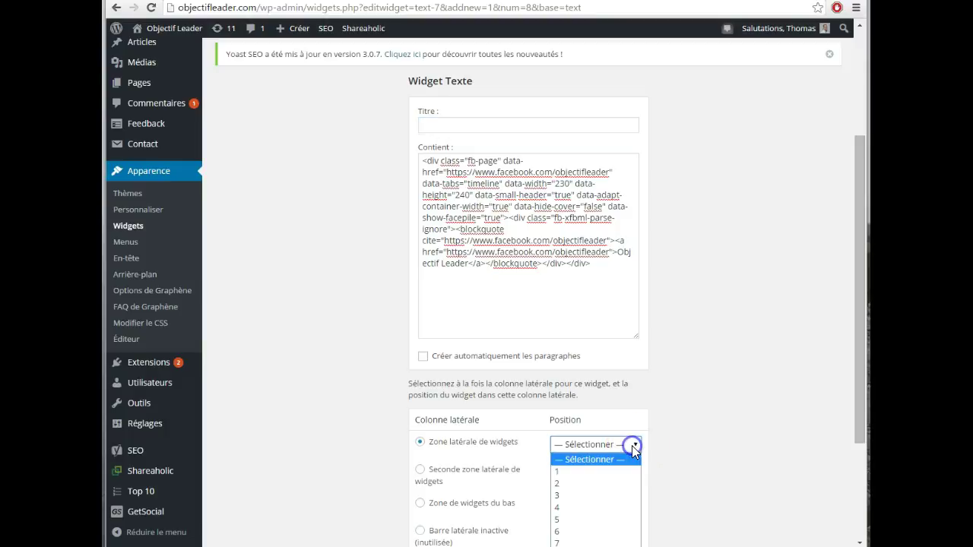
pyautogui.click(601, 508)
pyautogui.scroll(-2, 631, 479)
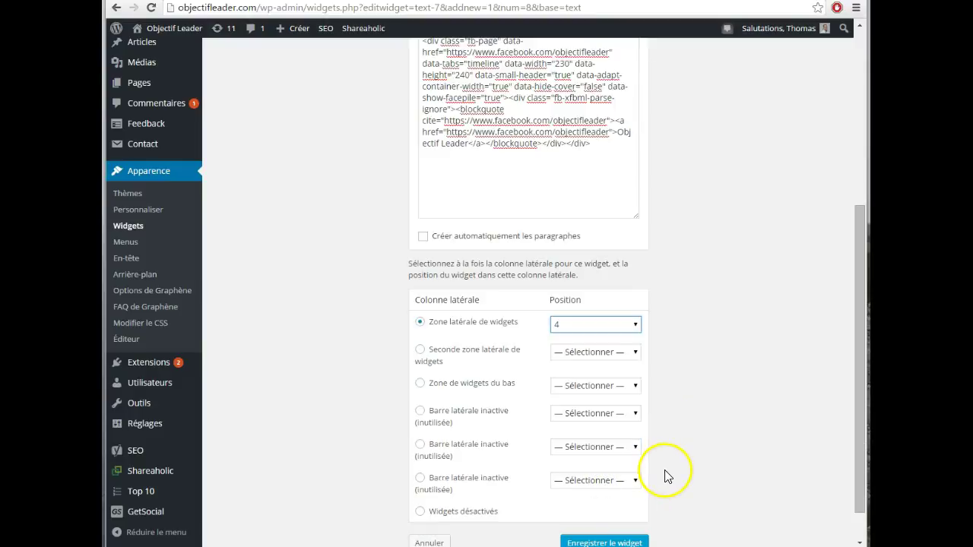
pyautogui.scroll(-1, 666, 476)
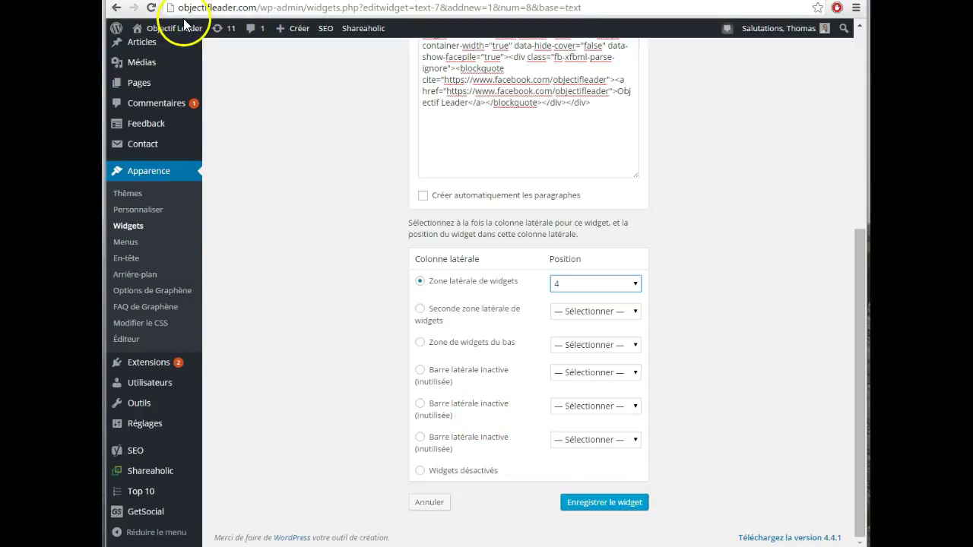
# - Open the Objectif Leader site in a new tab and view the Facebook page box in its sidebar
pyautogui.moveTo(171, 27)
pyautogui.rightClick(180, 50)
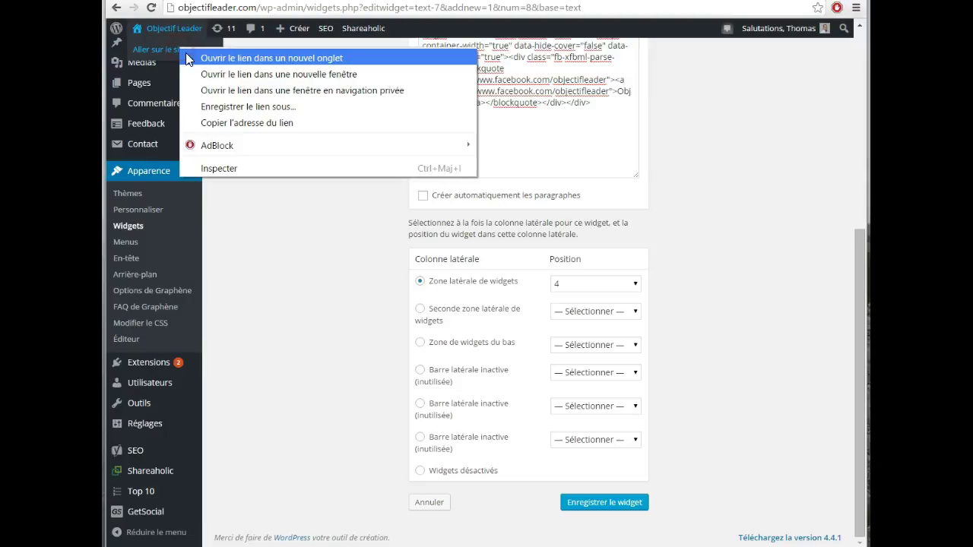
pyautogui.click(193, 58)
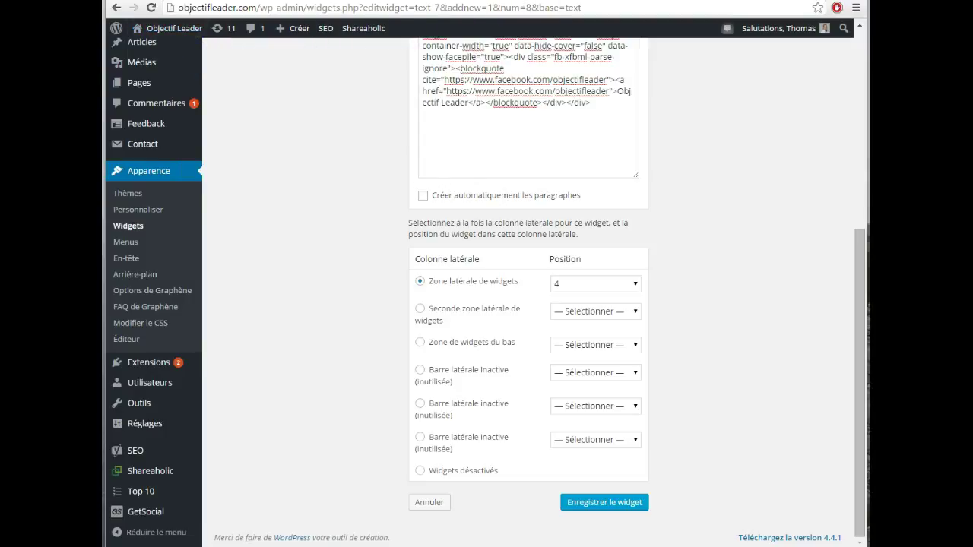
pyautogui.hotkey('ctrl', 'Tab')
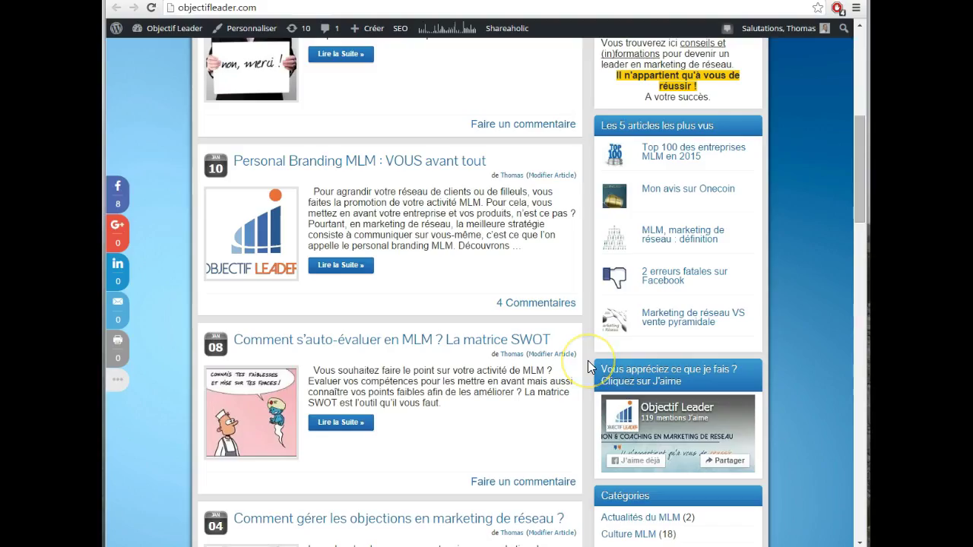